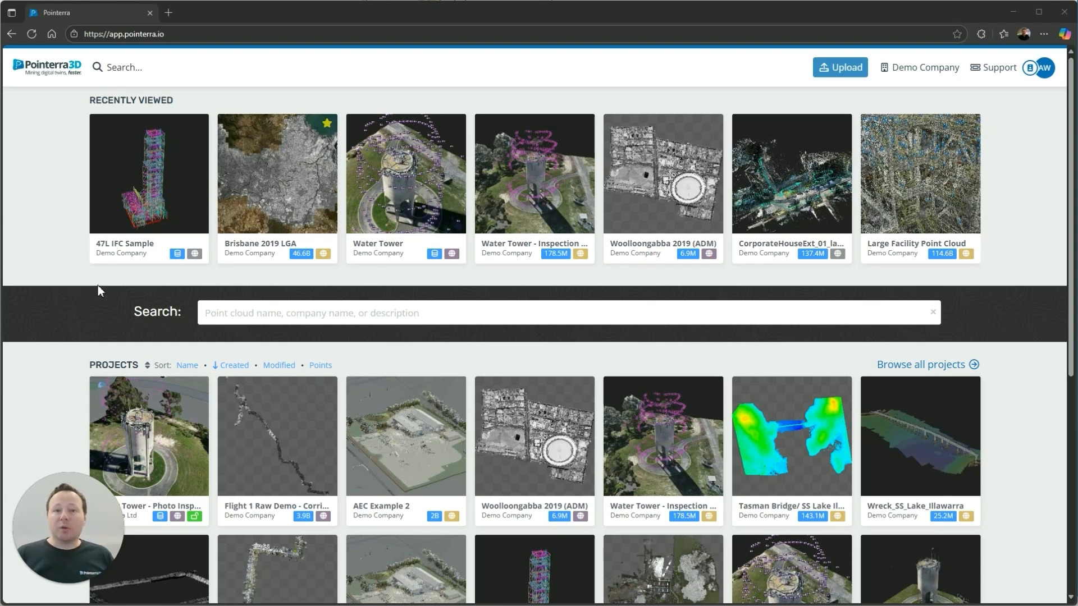
# Step: Start a new data upload and add the point cloud file Wingham201804-LID2-C3-AHD_4186470_56_0002_0002.laz
pyautogui.click(842, 74)
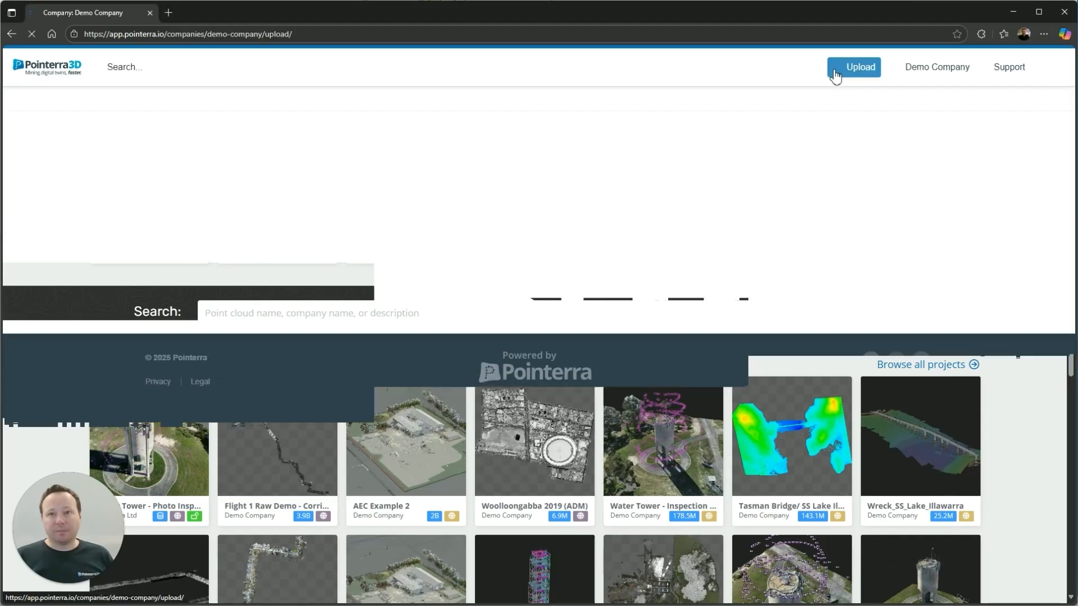
pyautogui.scroll(-3, 749, 243)
pyautogui.scroll(-1, 749, 243)
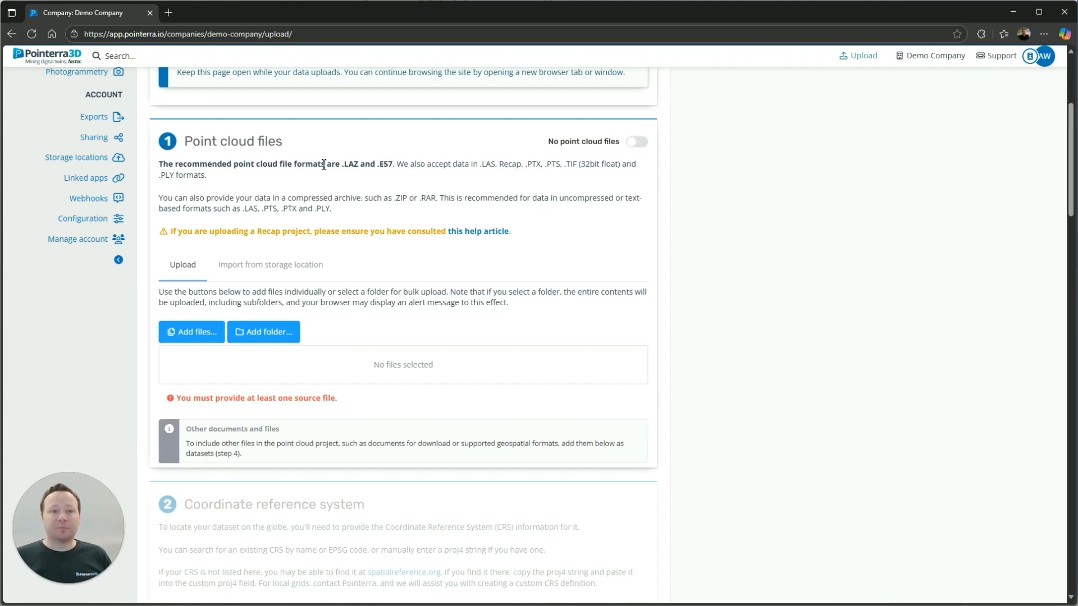
pyautogui.scroll(-2, 320, 168)
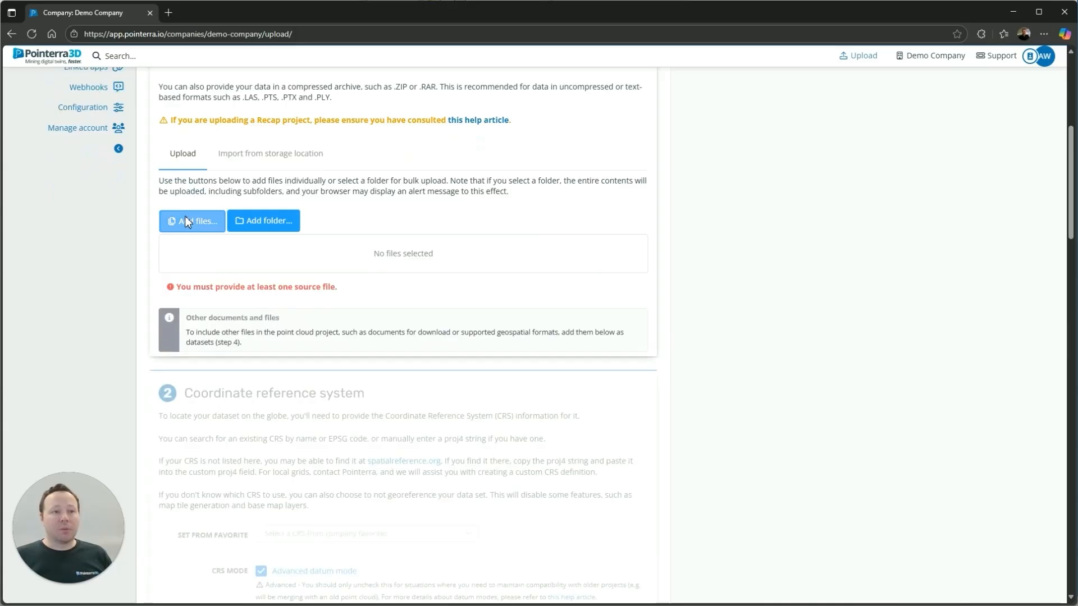
pyautogui.click(187, 225)
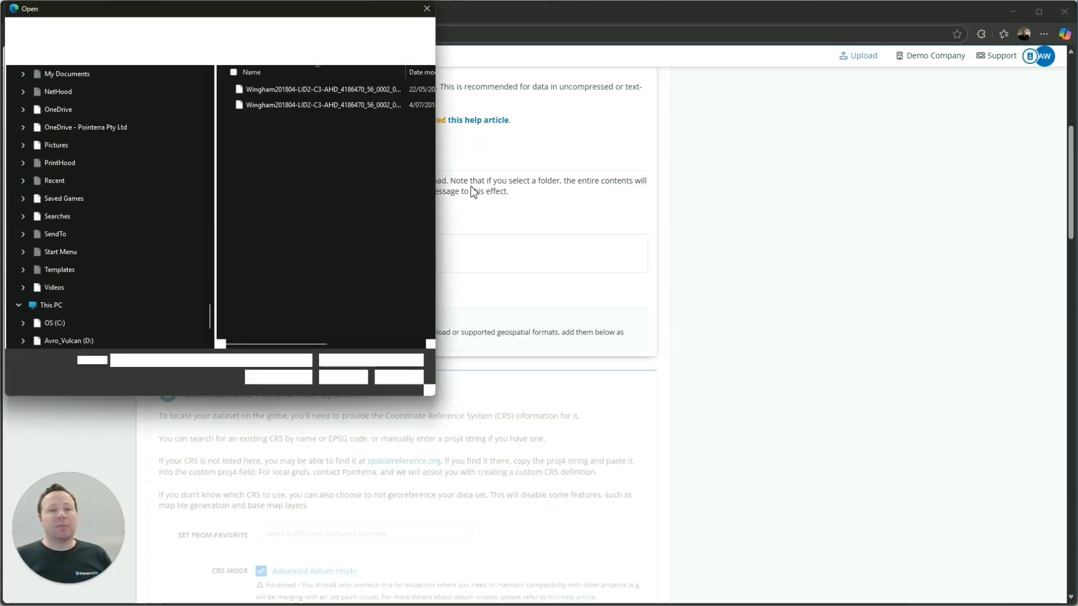
pyautogui.doubleClick(275, 89)
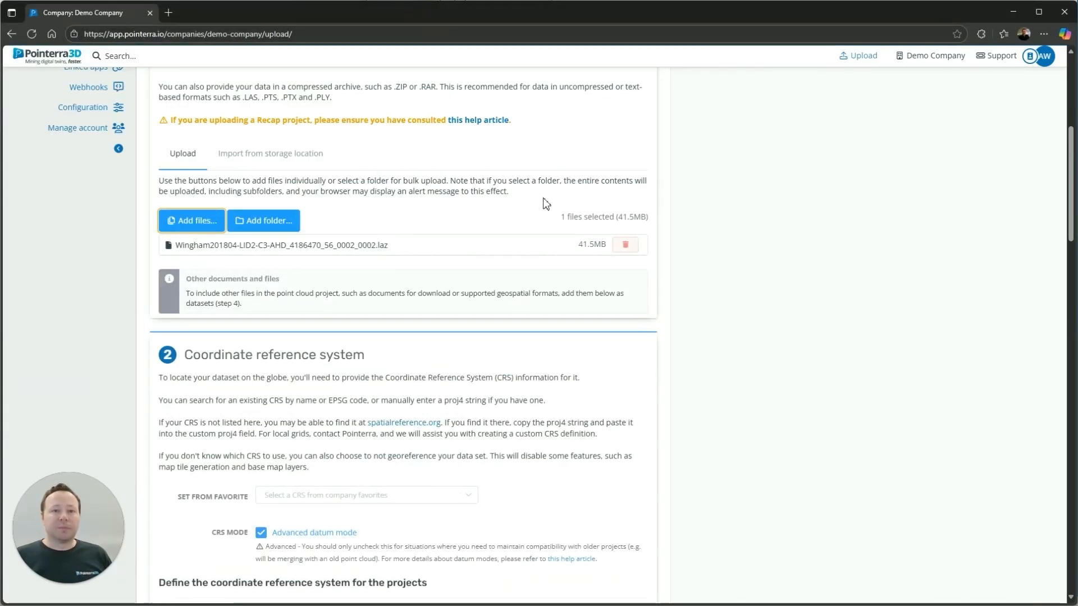
# Step: Define the coordinate reference system from the list as EPSG:7854, GDA2020 / MGA zone 54, with AHD as the vertical datum
pyautogui.scroll(-4, 721, 187)
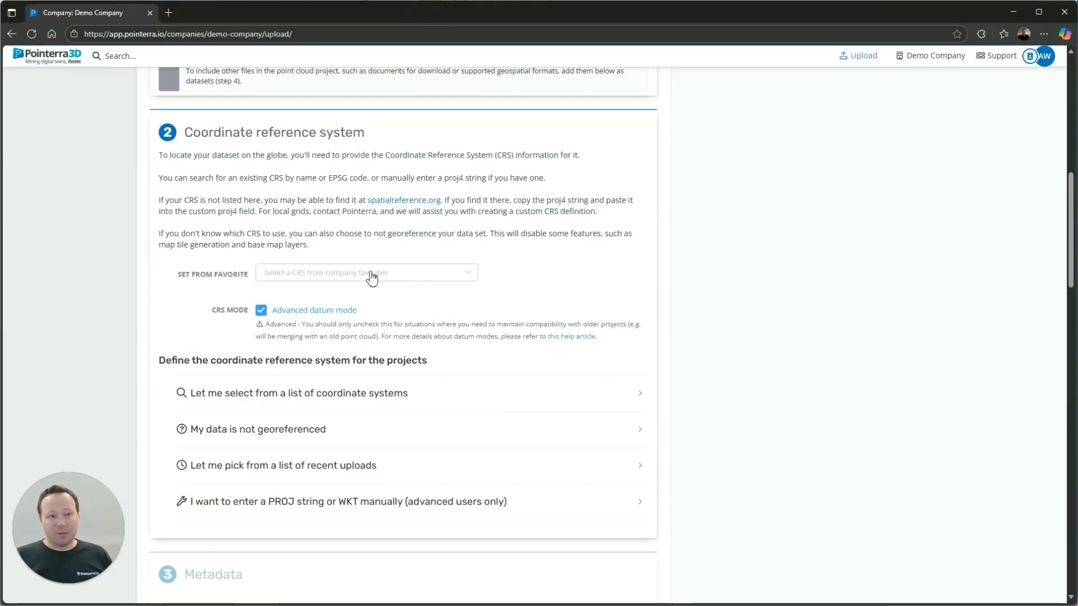
pyautogui.scroll(-1, 260, 275)
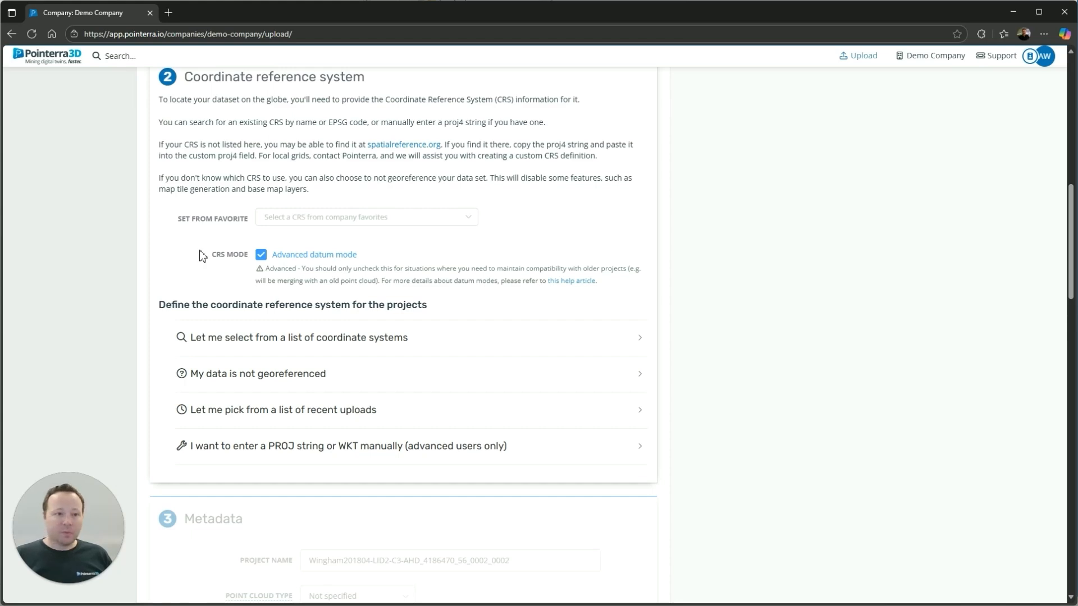
pyautogui.scroll(-1, 298, 286)
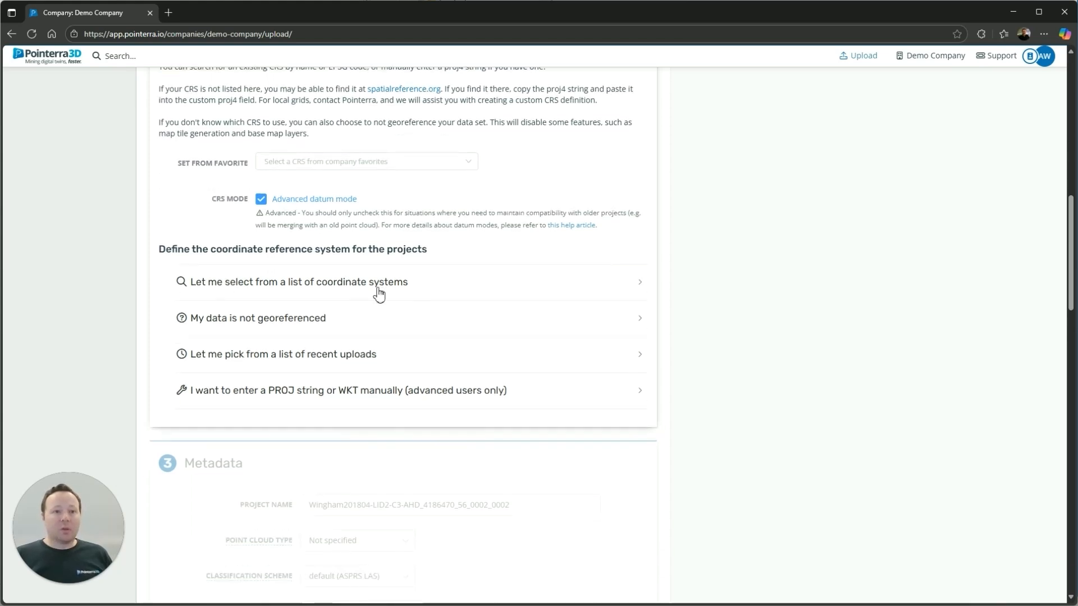
pyautogui.click(446, 286)
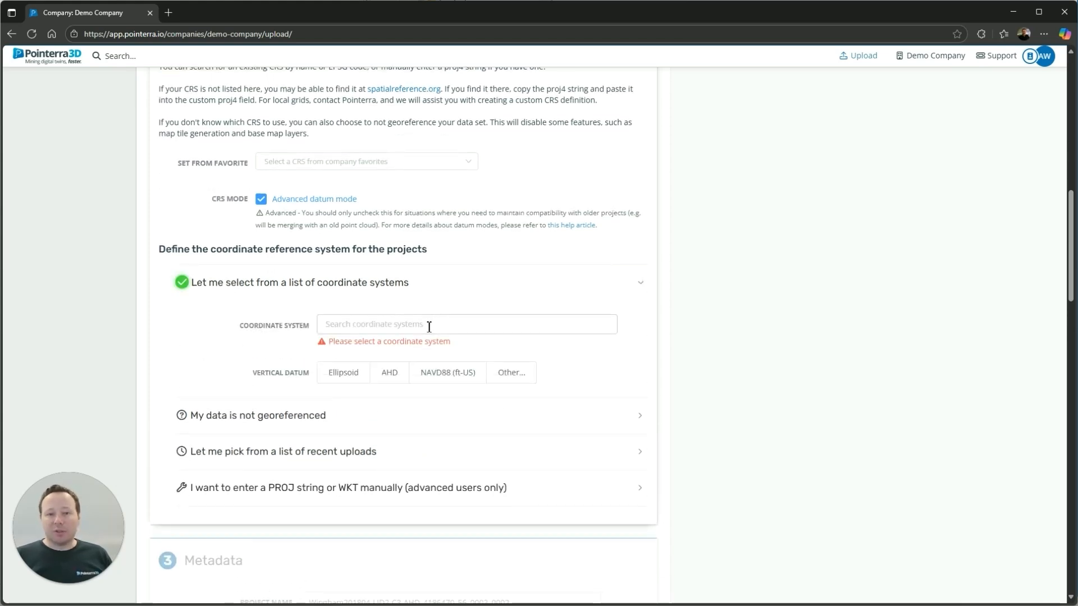
pyautogui.click(409, 326)
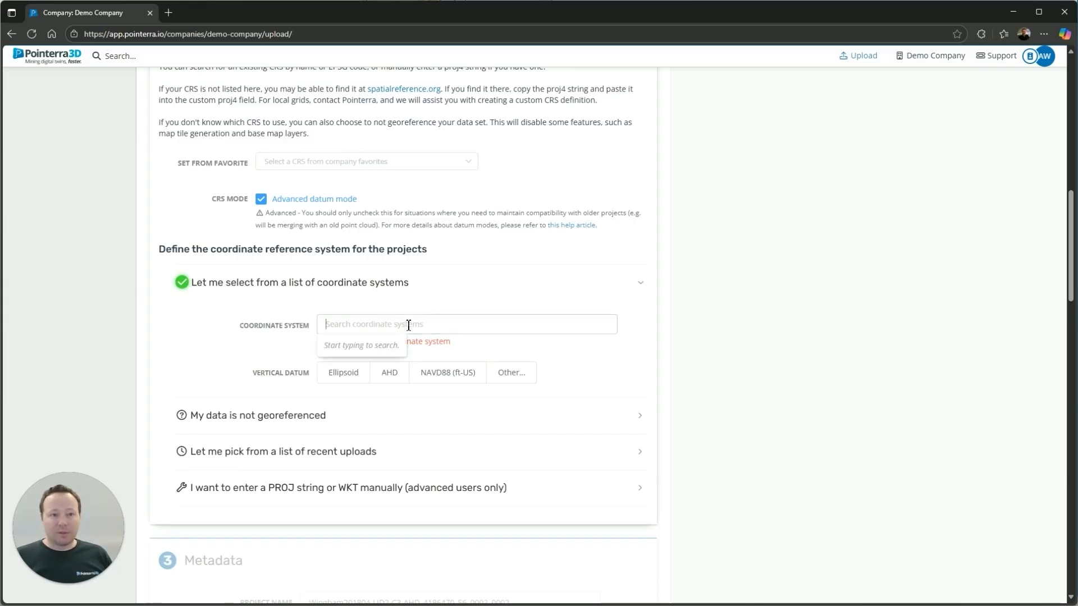
pyautogui.write('7854')
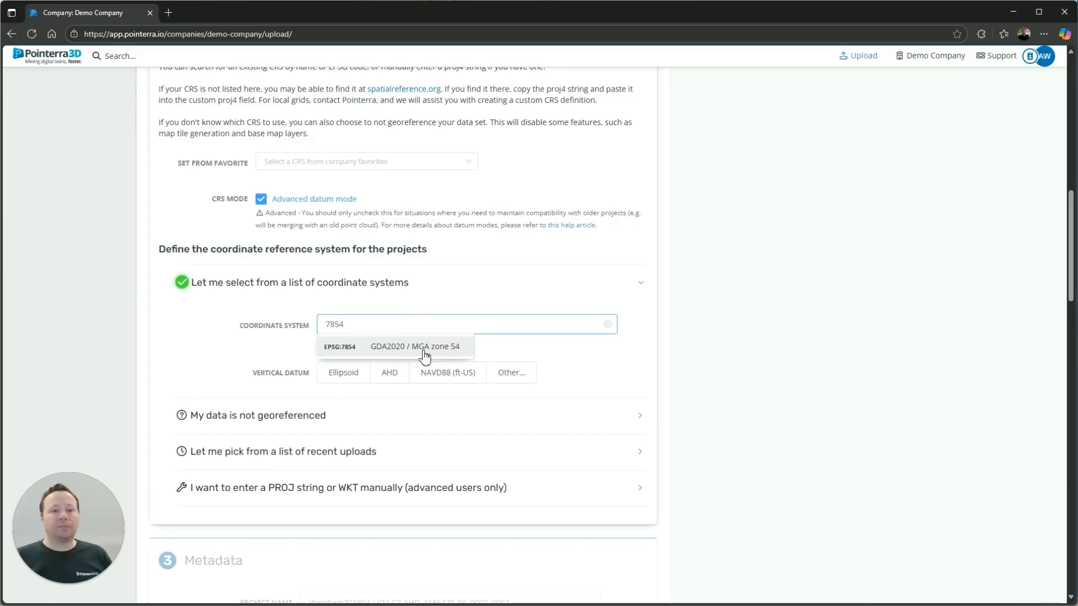
pyautogui.click(423, 348)
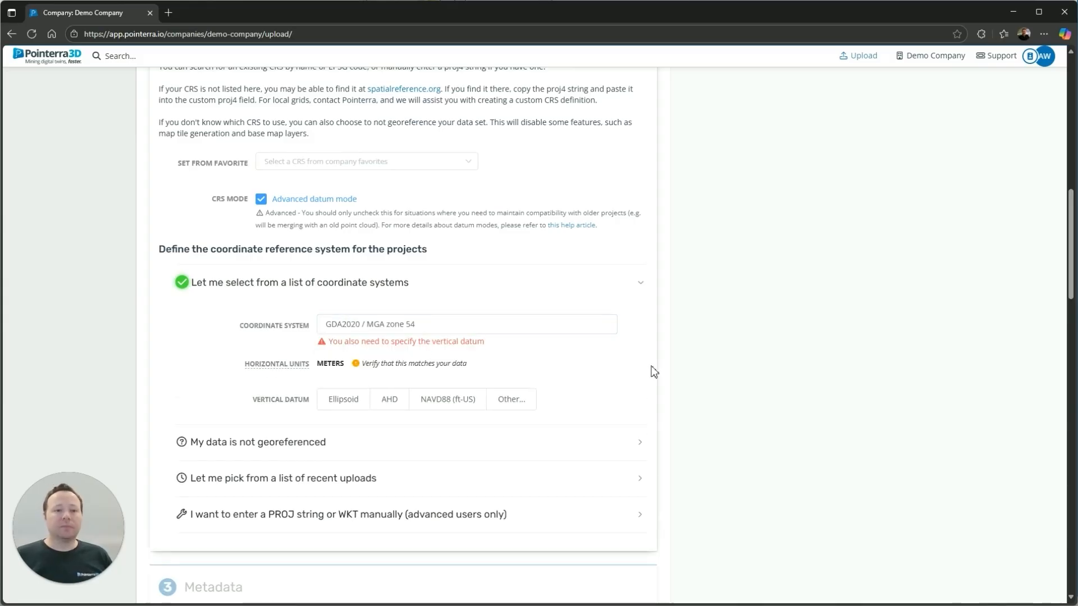
pyautogui.scroll(-1, 617, 368)
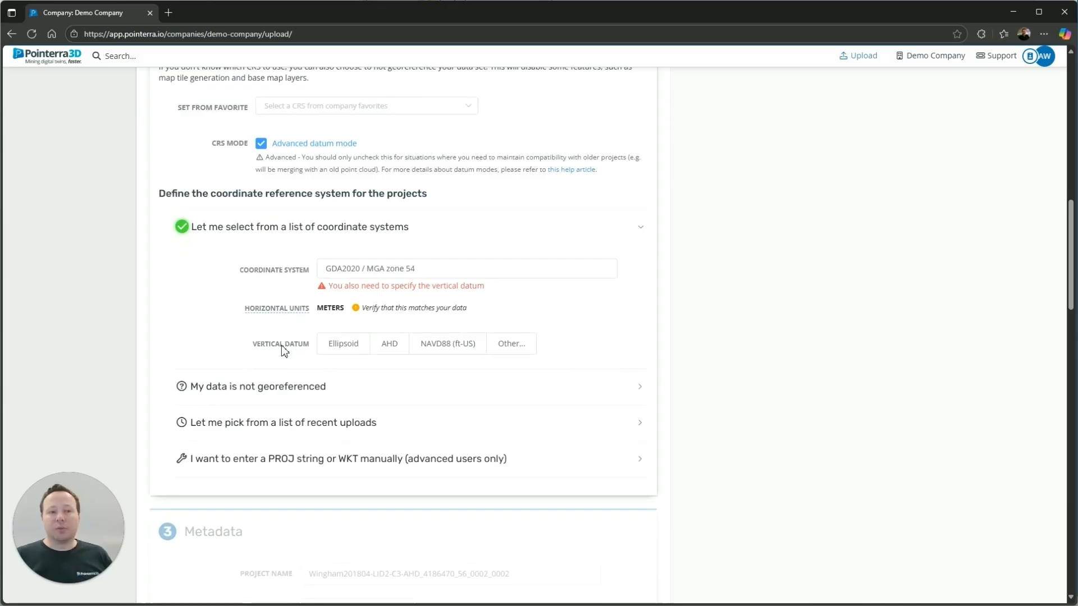
pyautogui.click(390, 350)
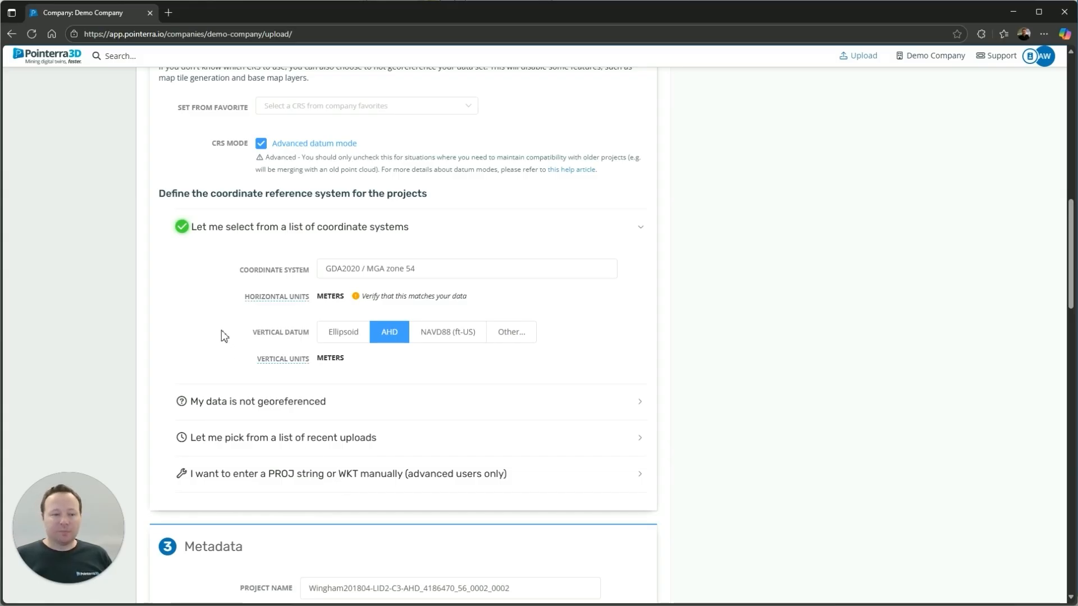
# Step: Set the point cloud type to Airborne laser scan in the project metadata
pyautogui.scroll(-8, 224, 335)
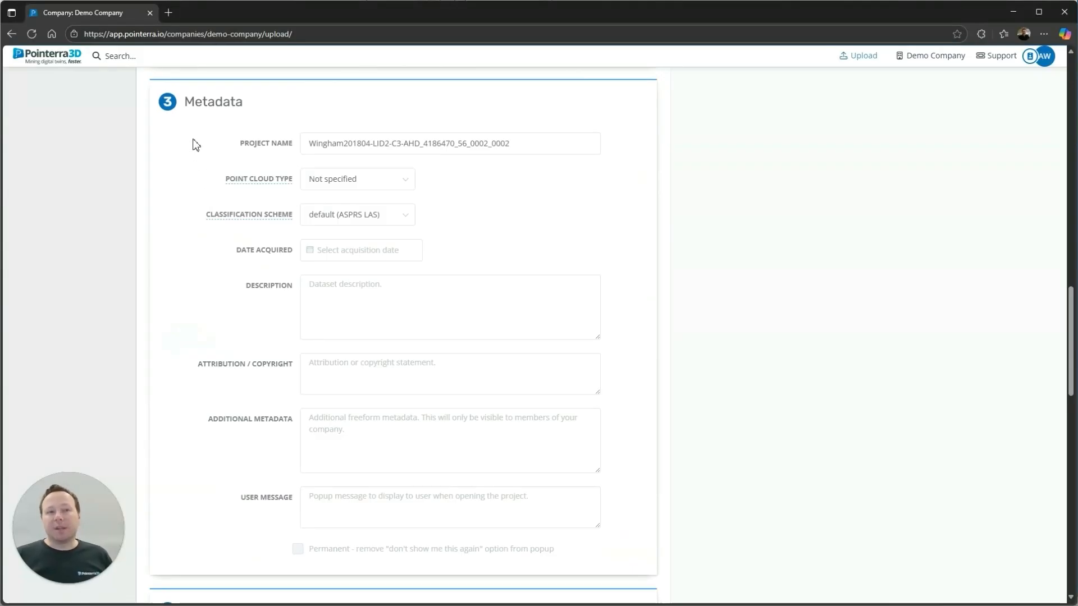
pyautogui.moveTo(526, 143); pyautogui.dragTo(282, 147)
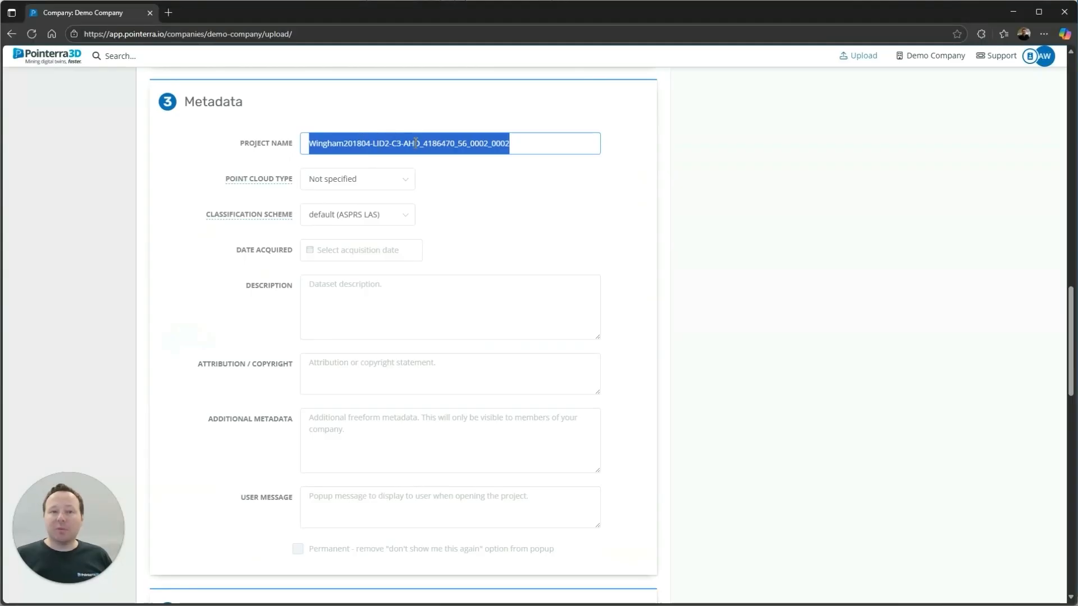
pyautogui.click(520, 143)
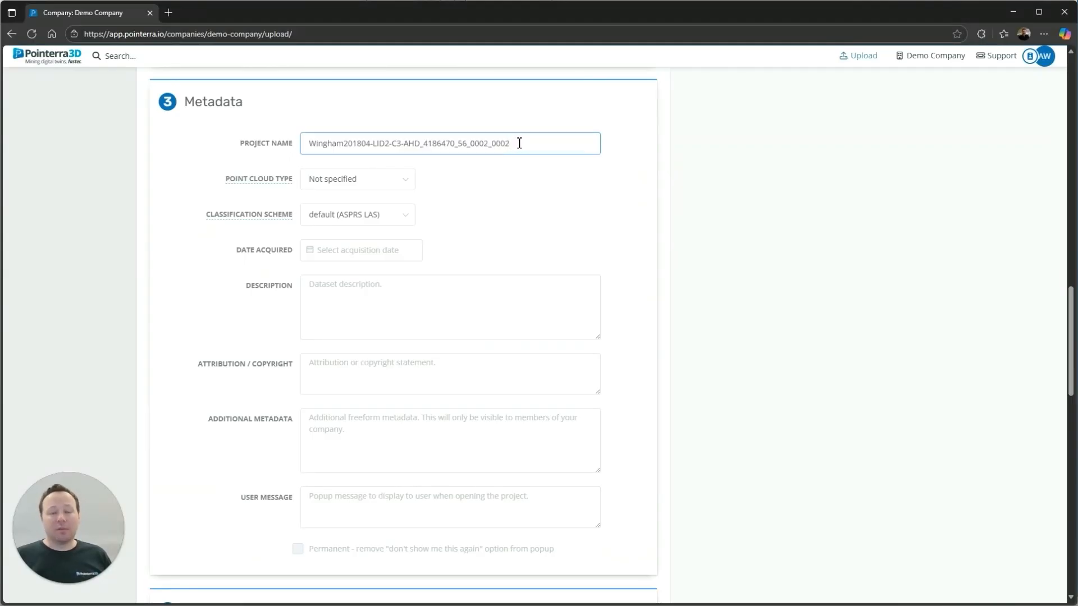
pyautogui.moveTo(521, 143); pyautogui.dragTo(289, 144)
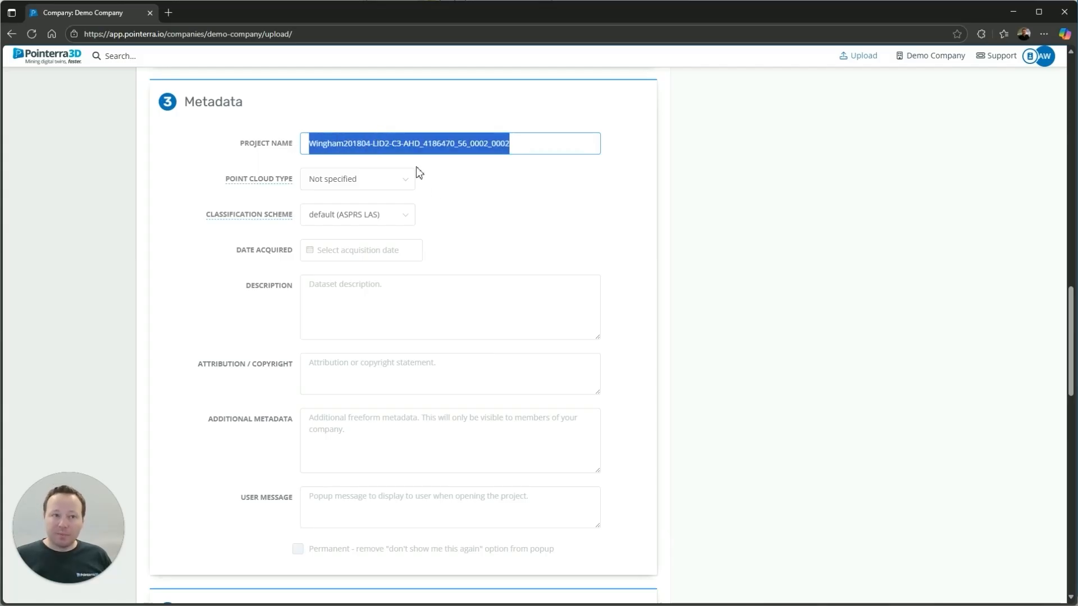
pyautogui.click(390, 184)
pyautogui.click(353, 230)
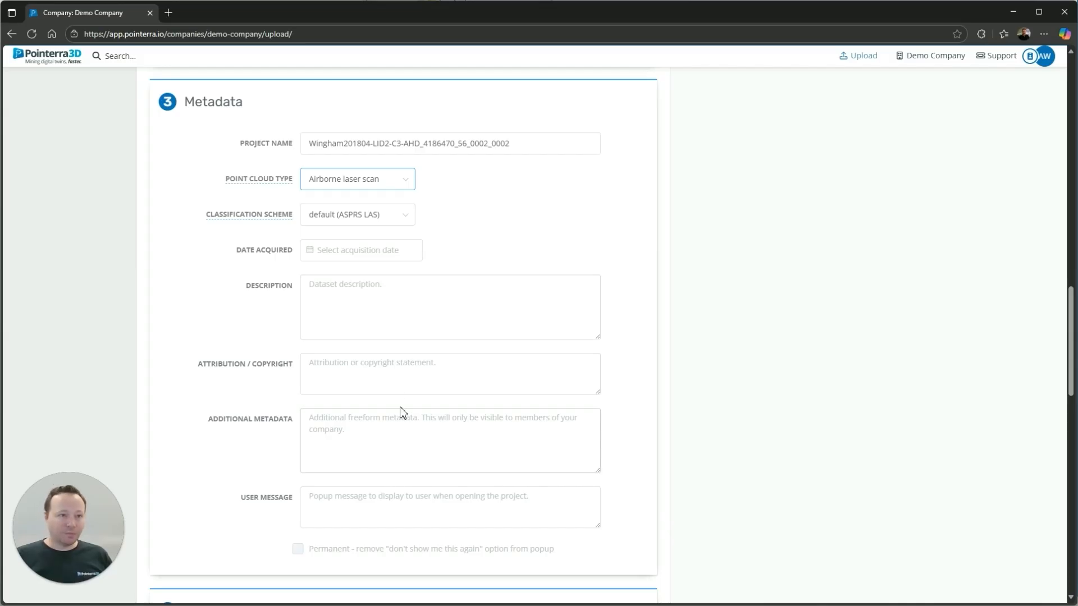
pyautogui.scroll(-1, 410, 357)
pyautogui.scroll(-8, 410, 357)
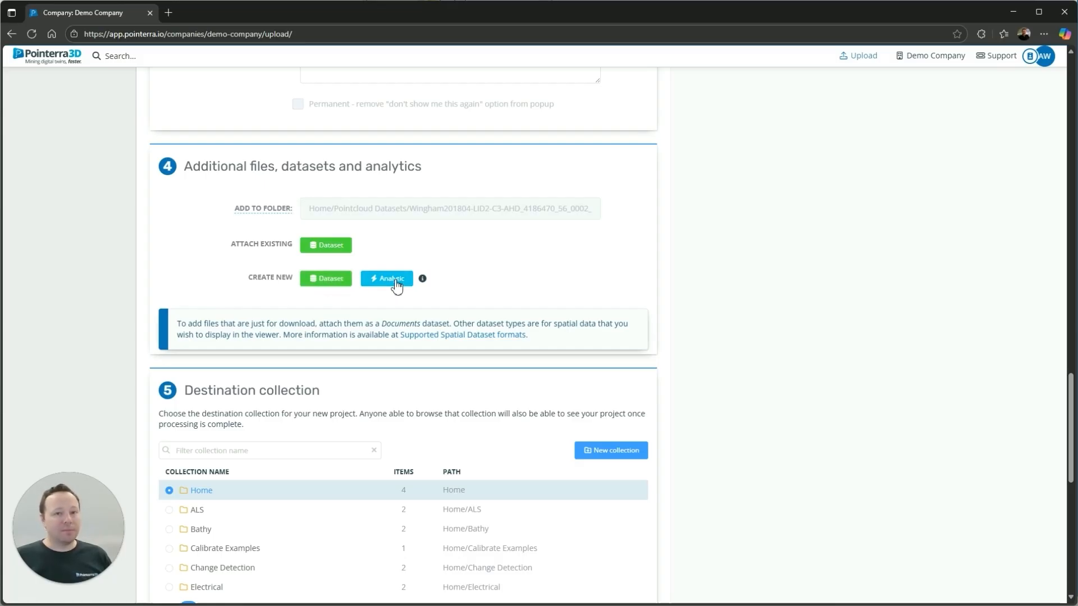
pyautogui.click(315, 281)
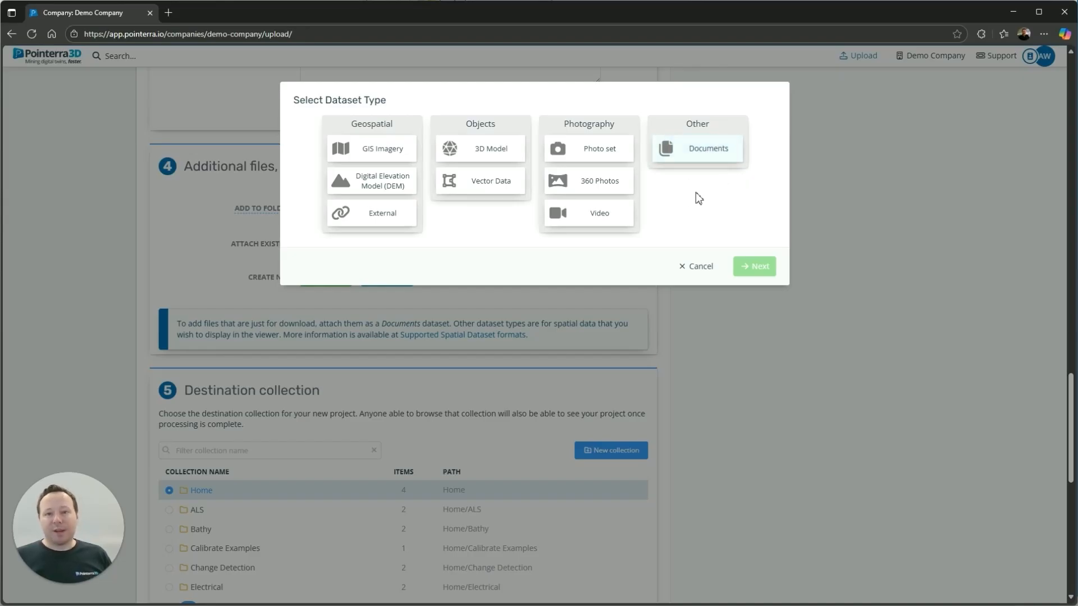
pyautogui.click(696, 267)
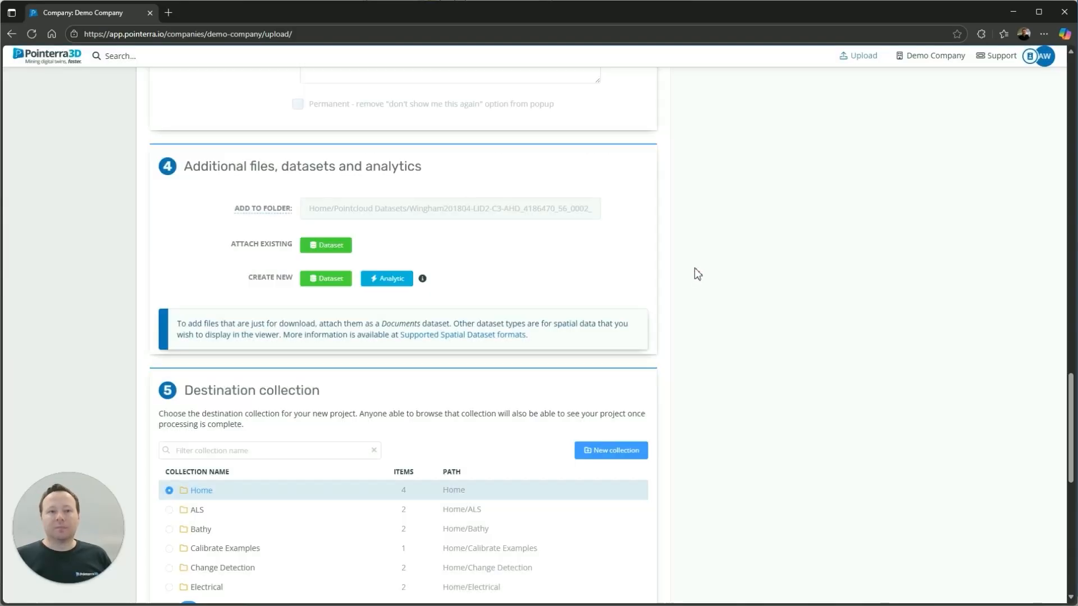
# Step: Begin uploading the point cloud project for processing and close the upload completion window
pyautogui.scroll(-4, 169, 263)
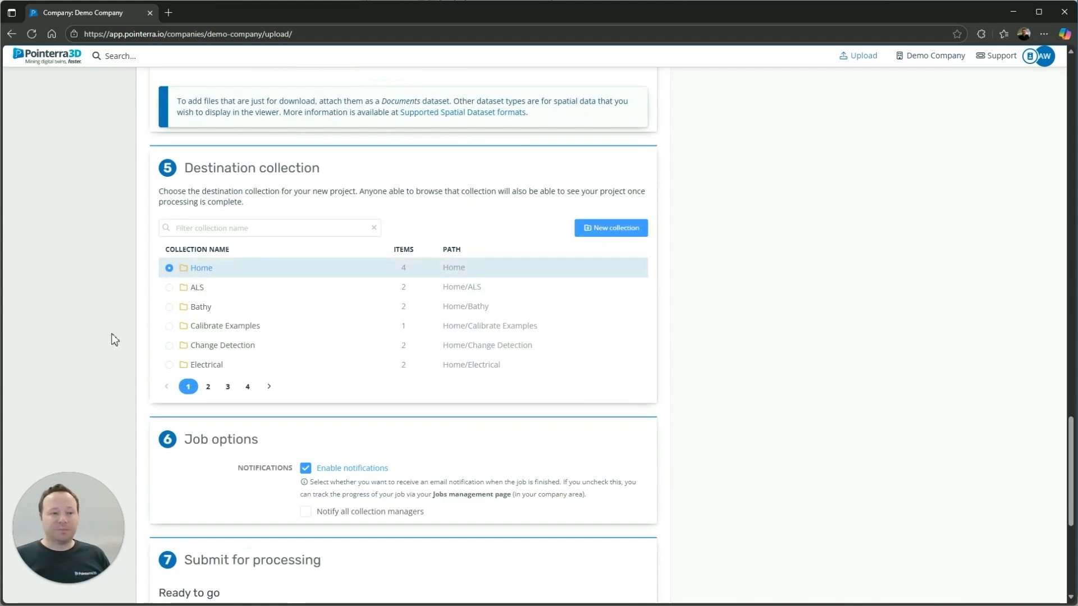
pyautogui.scroll(-3, 128, 323)
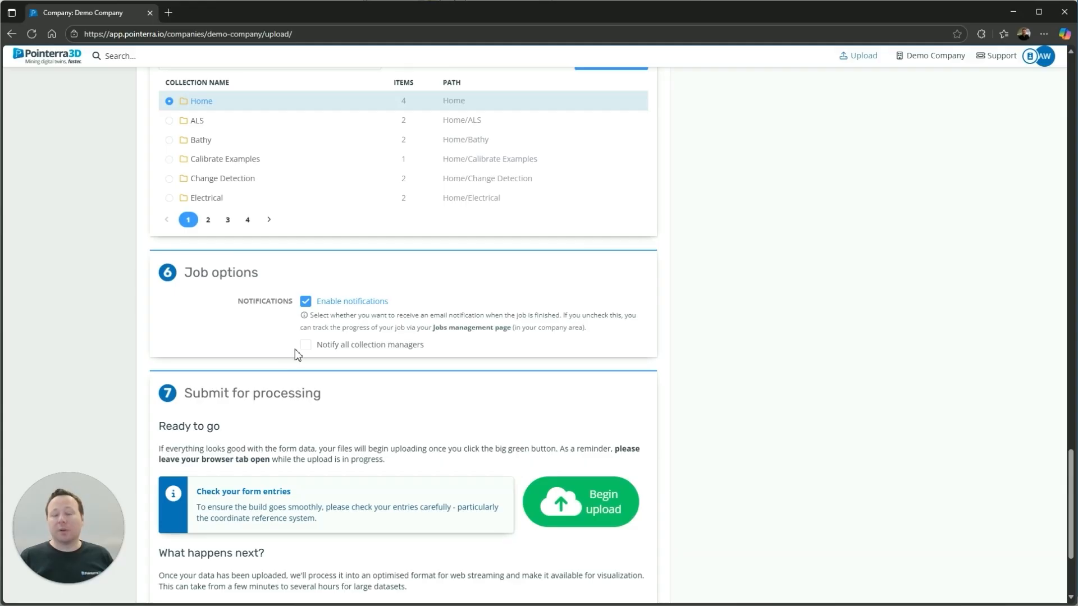
pyautogui.scroll(-1, 308, 400)
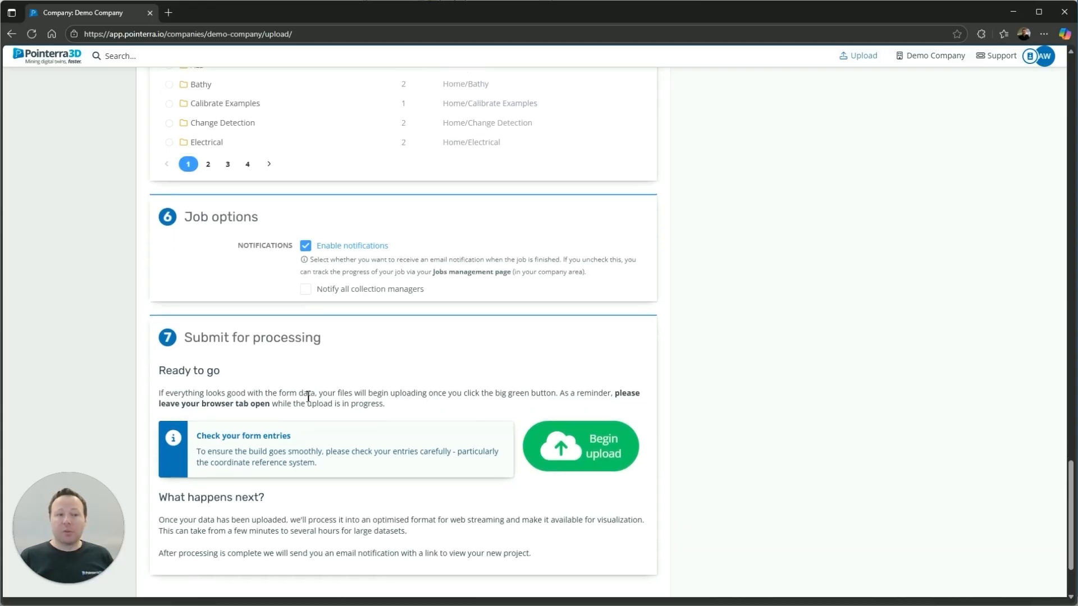
pyautogui.click(563, 449)
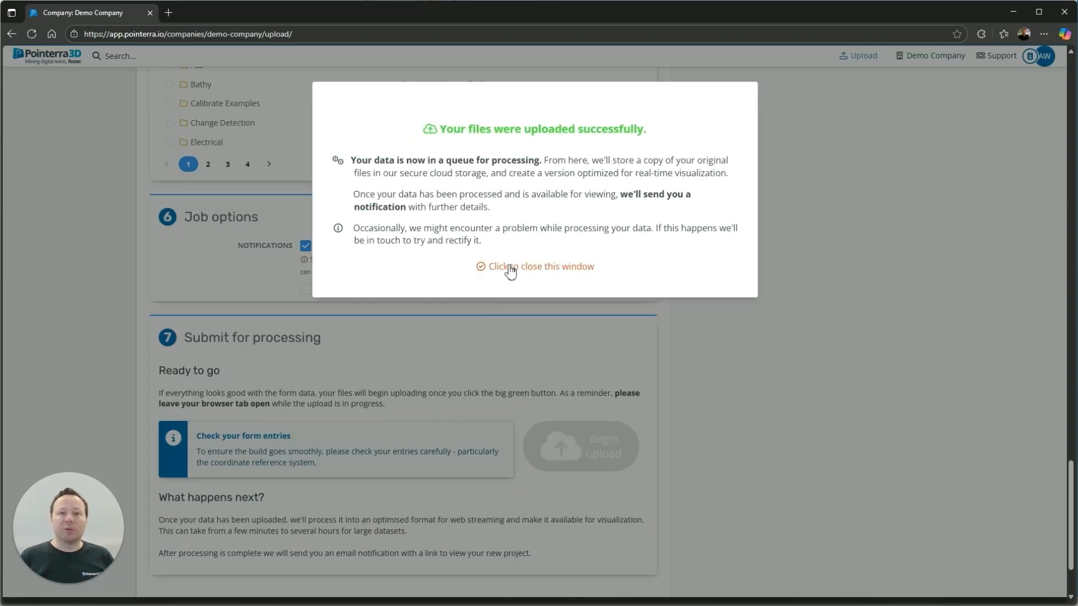
pyautogui.click(510, 270)
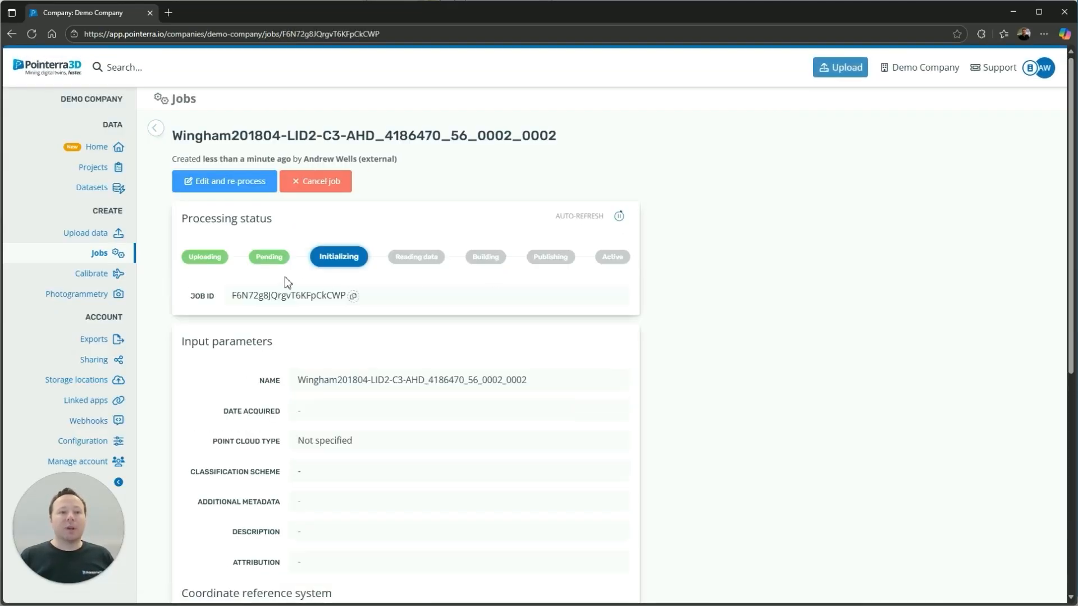